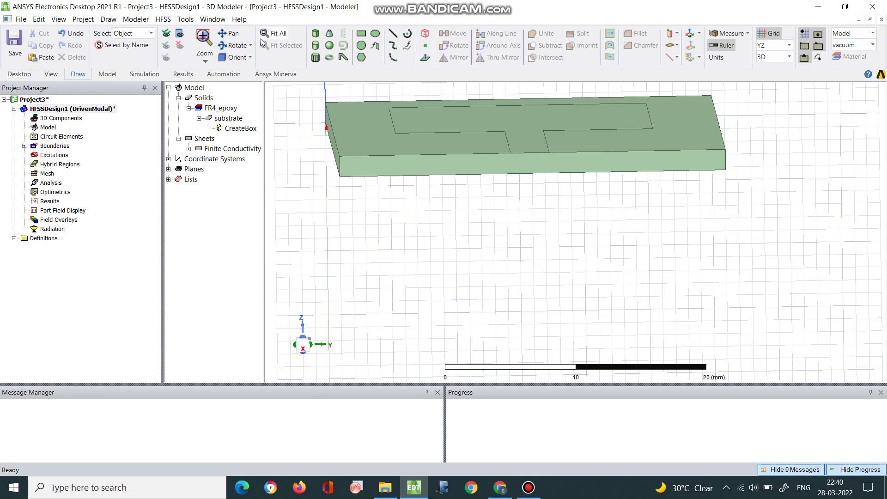
Draw a rectangle in the YZ plane from the feed line's end vertex at (40, 13.3, 1.6) mm down to the substrate's bottom edge
left_click(361, 35)
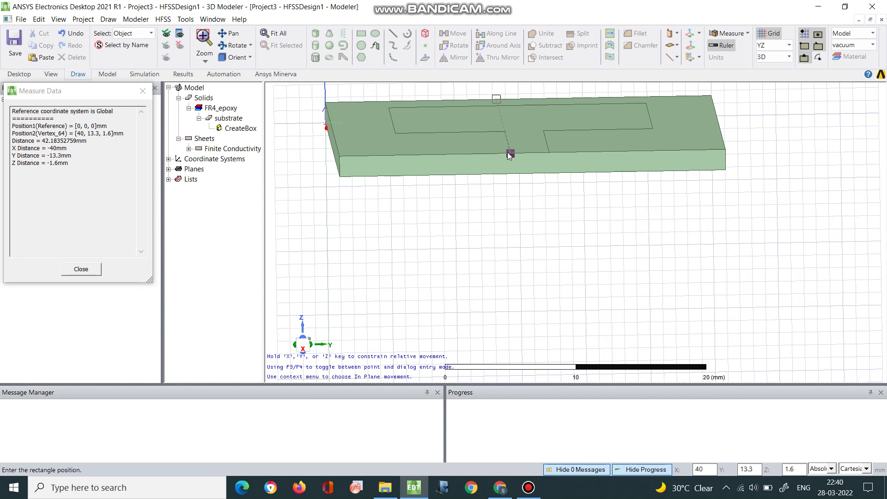
left_click(510, 154)
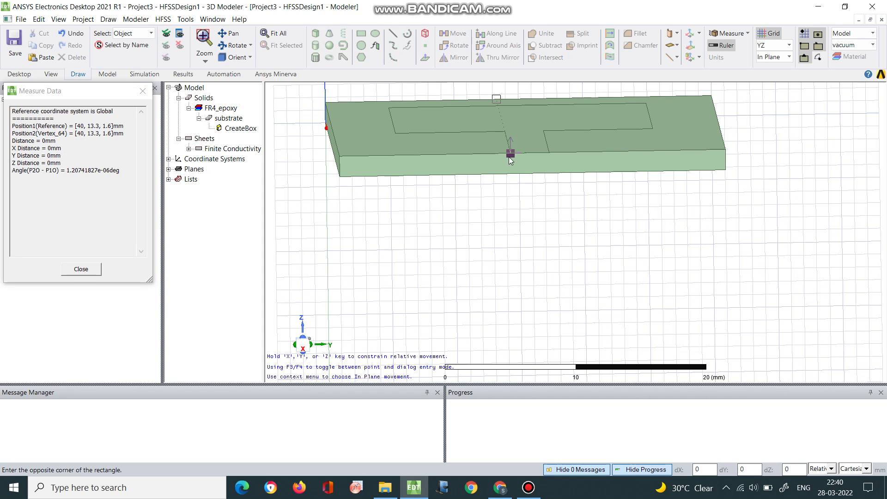
left_click(557, 173)
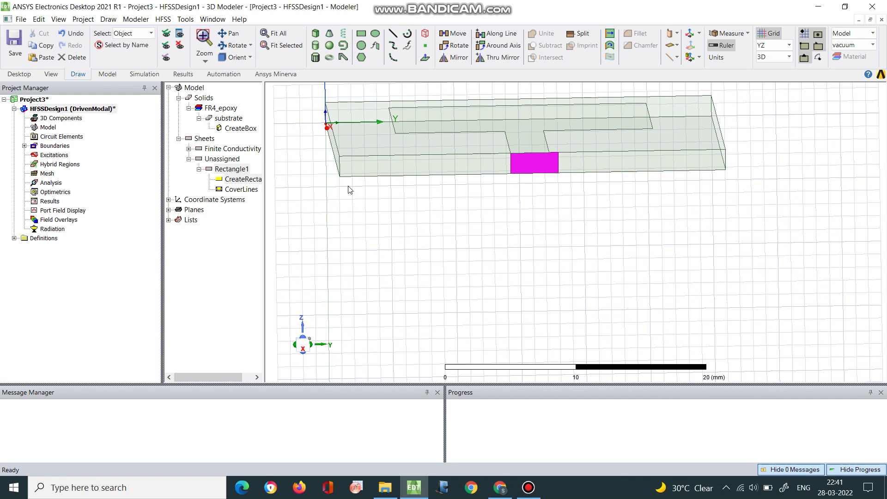
Assign a lumped port excitation named 1 with 50 ohm full port impedance to the rectangle at the feed line's end
left_click(521, 162)
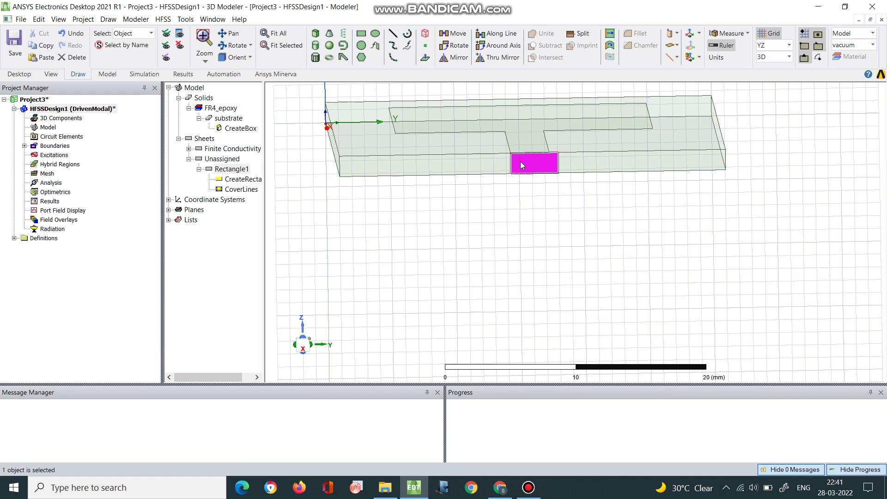
right_click(521, 165)
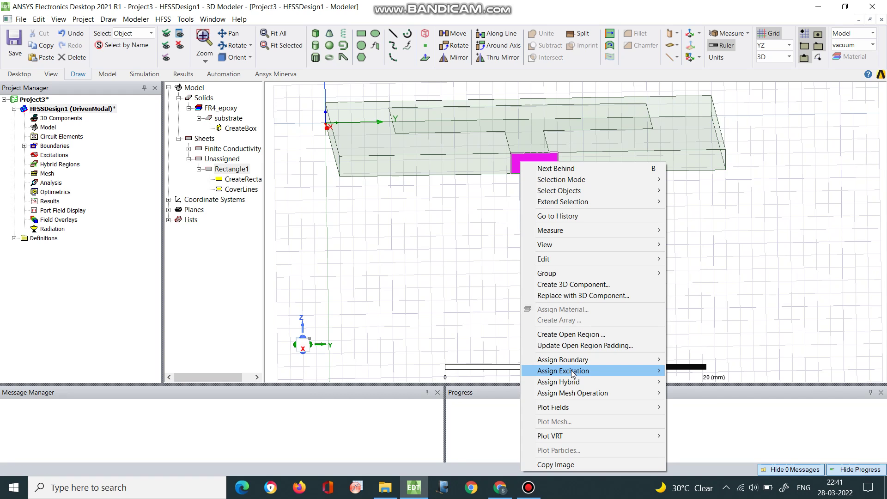
mouse_move(573, 374)
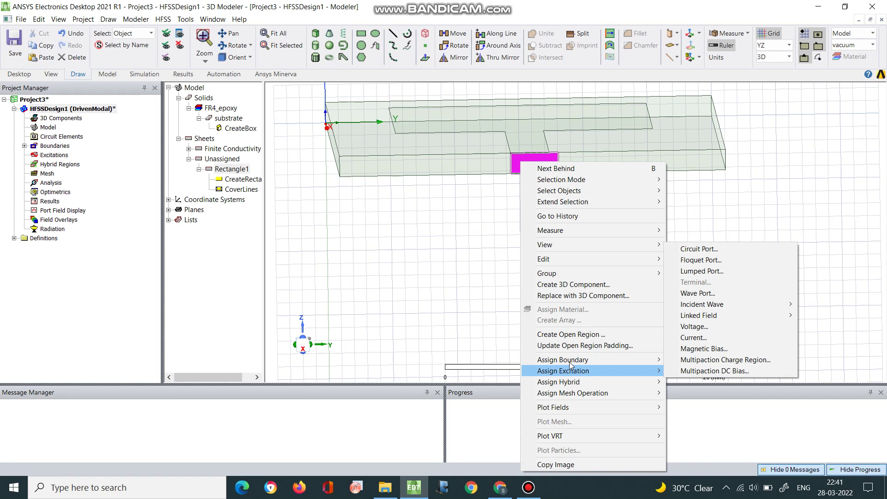
mouse_move(616, 375)
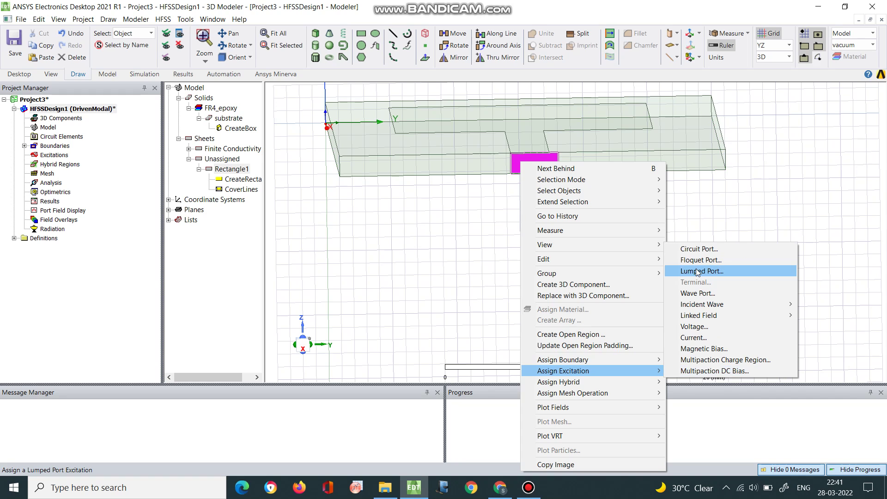
left_click(697, 272)
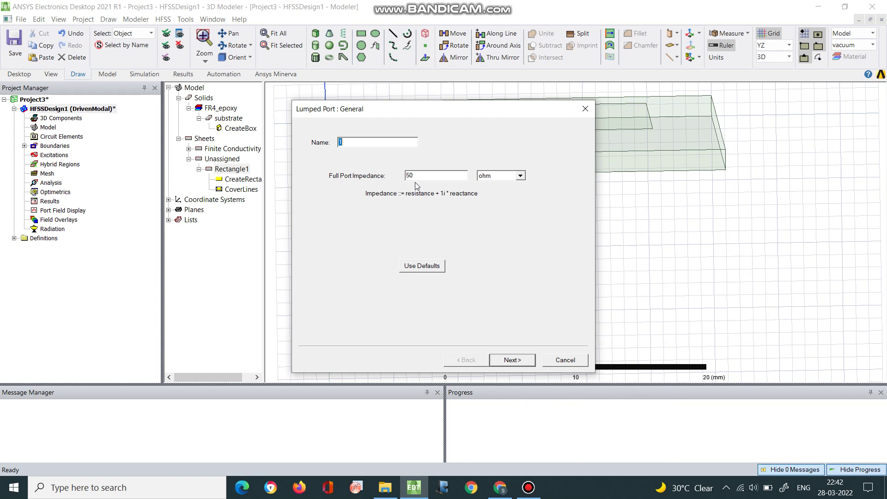
key("Return")
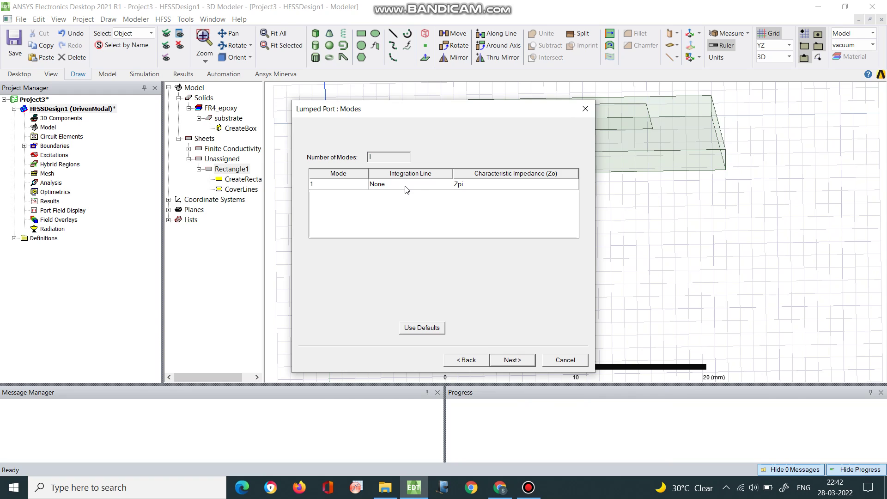
Define the port's integration line from the rectangle's bottom edge centre to its top edge centre and finish with all modes renormalized to 50 ohm
left_click(406, 187)
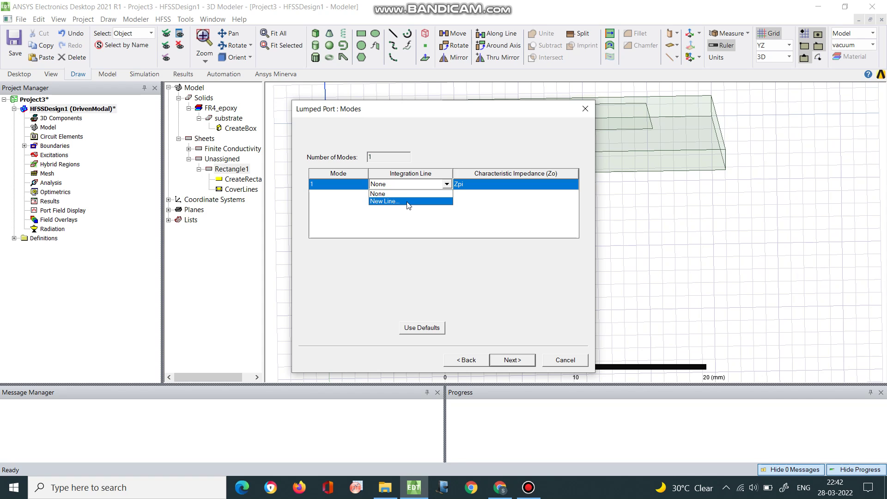
left_click(397, 202)
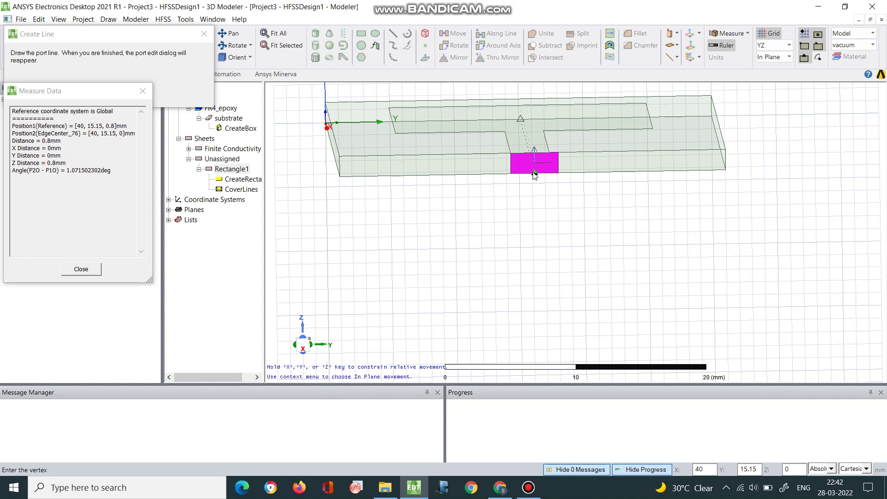
left_click(534, 175)
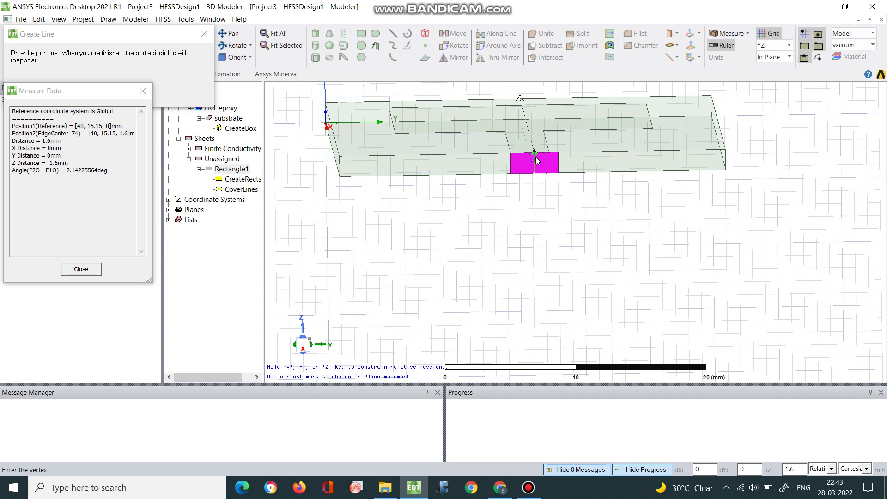
left_click(535, 157)
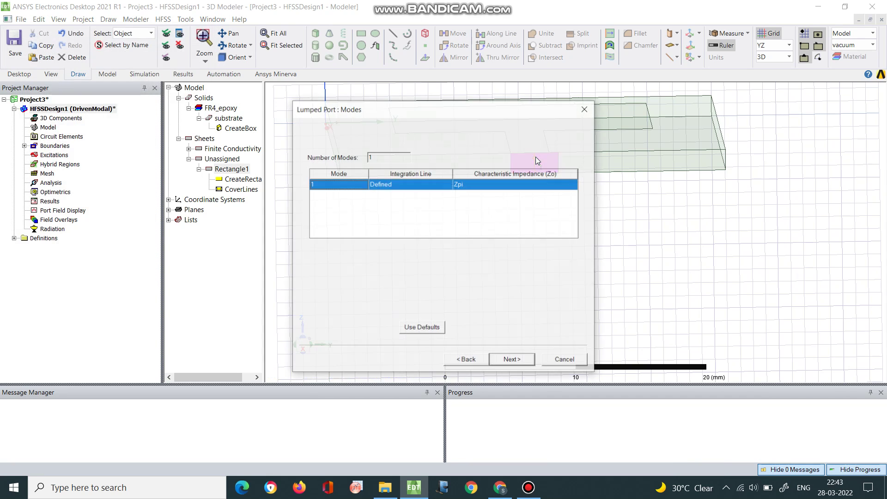
left_click_drag(457, 111, 399, 125)
left_click_drag(458, 131, 406, 129)
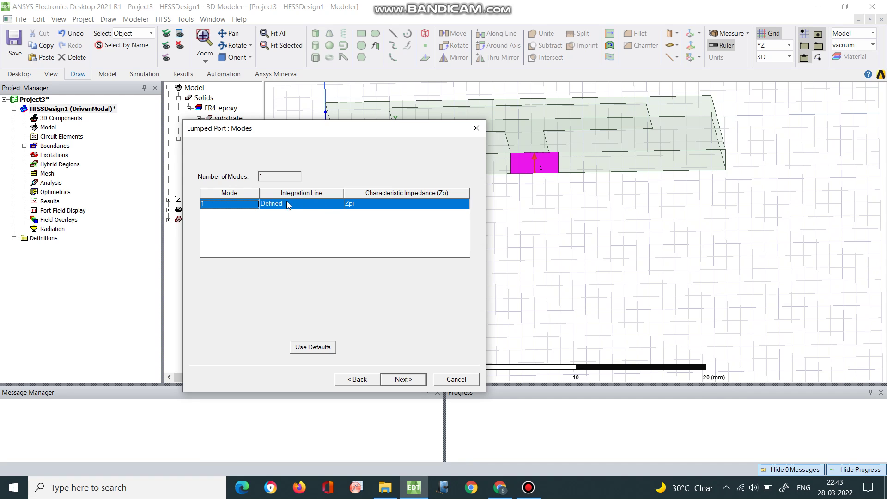
left_click(403, 380)
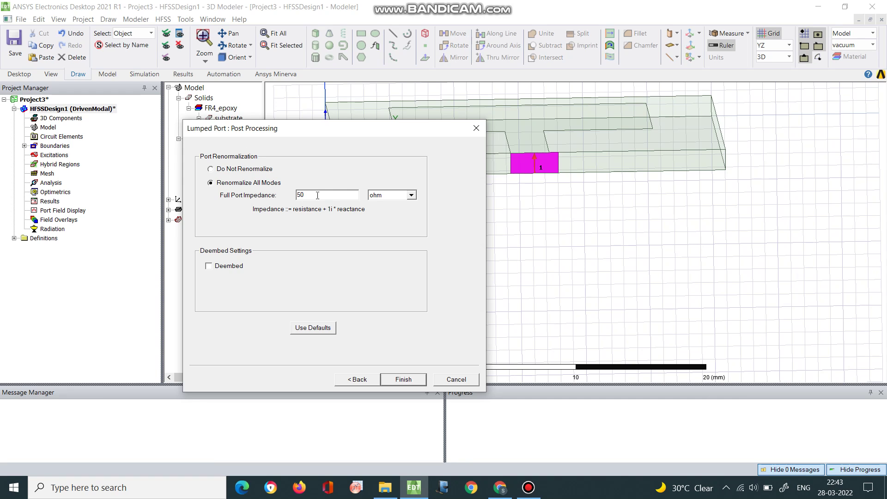
left_click(403, 380)
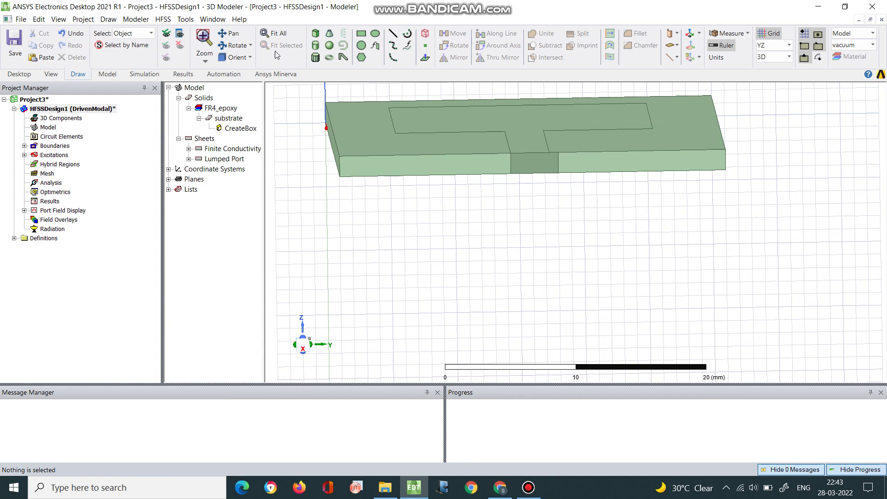
Set the drawing plane to XY and show the whole antenna from the top
left_click(787, 45)
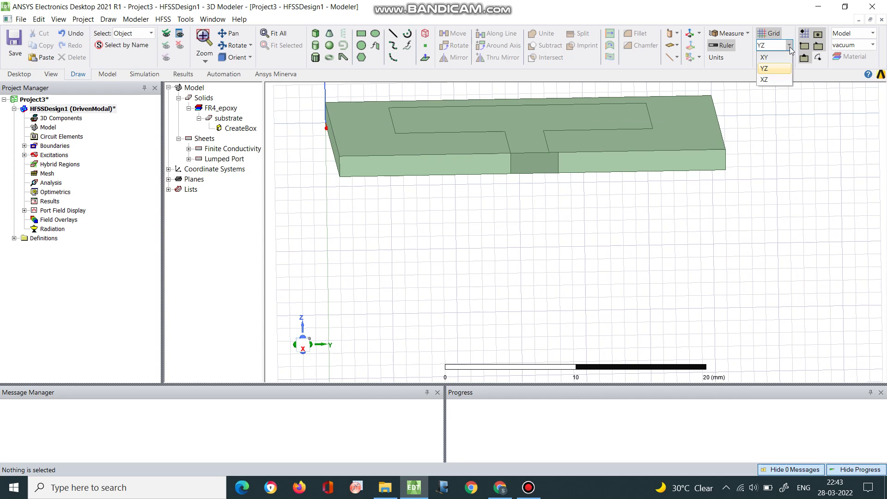
left_click(775, 58)
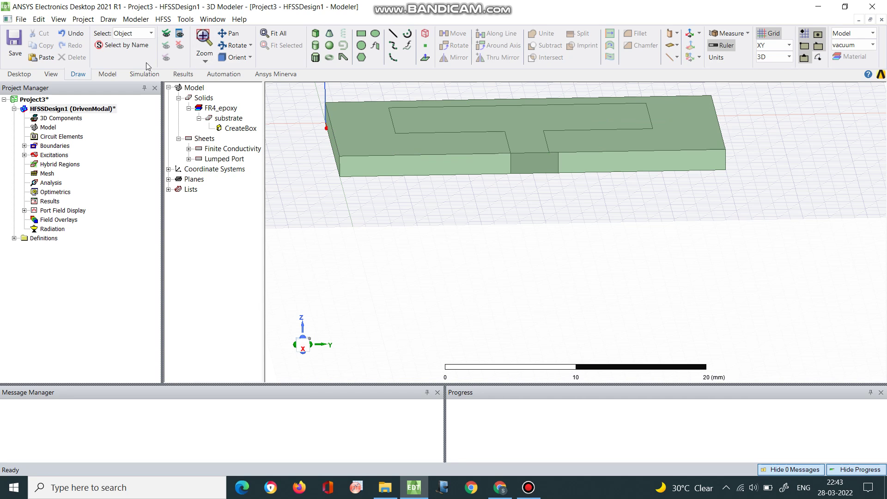
left_click(250, 59)
left_click(251, 71)
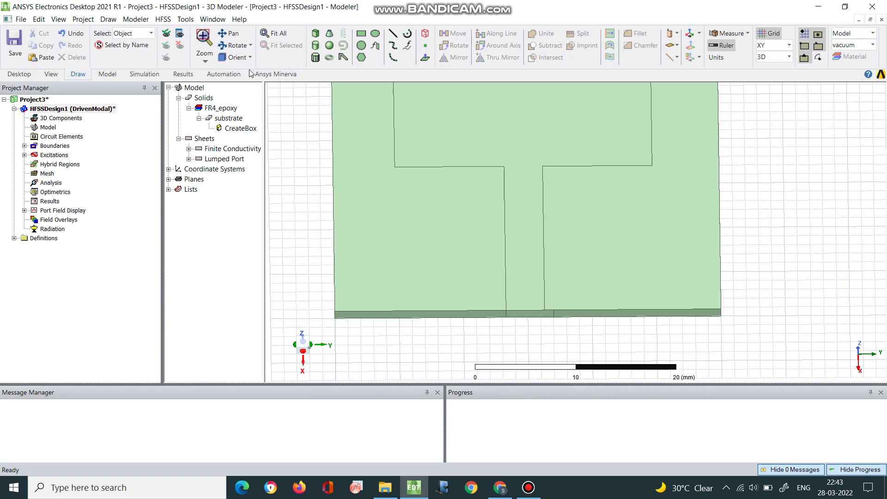
left_click(275, 35)
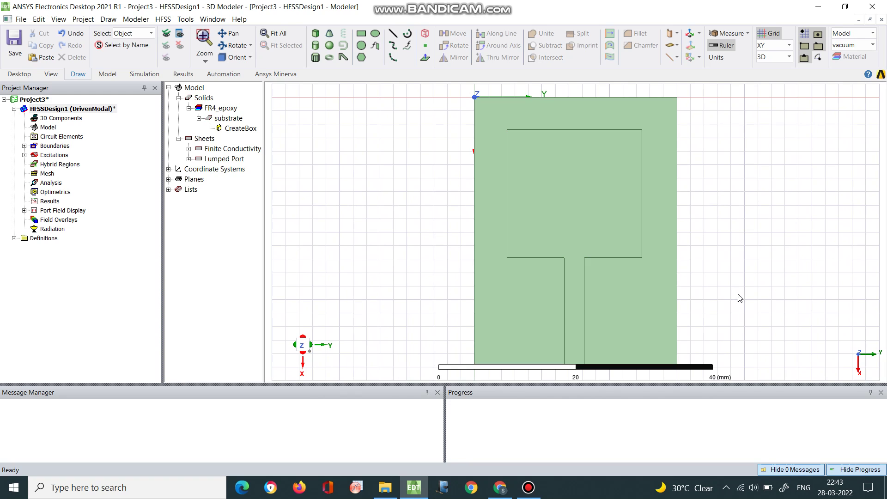
scroll(683, 281, "down", 2)
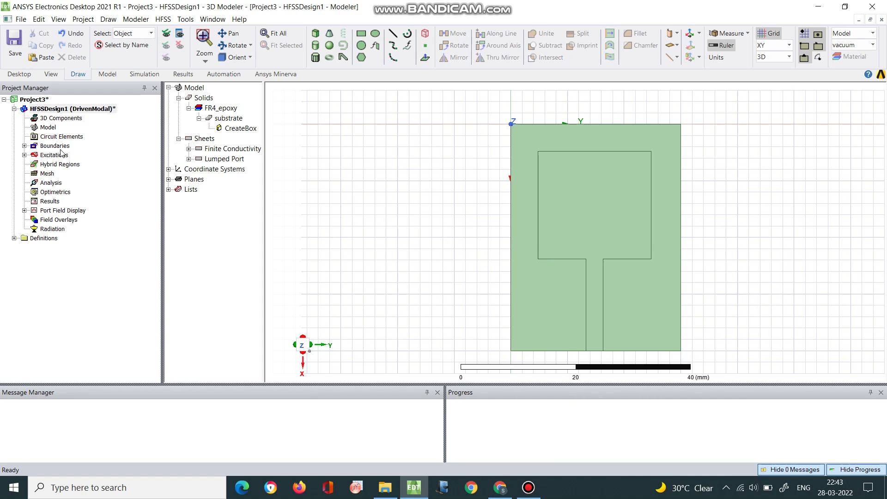
Inspect lumped port 1 and its placement on the substrate's end face, finishing in the top view
left_click(25, 155)
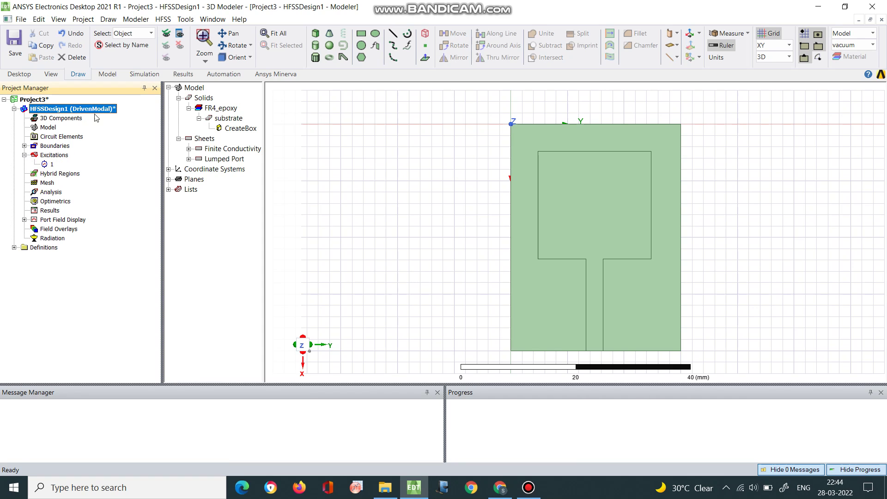
left_click(241, 48)
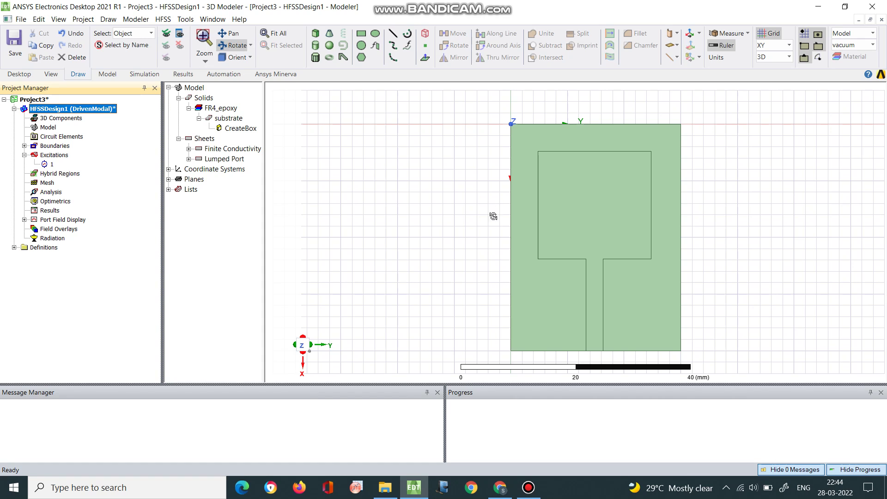
left_click_drag(526, 226, 518, 162)
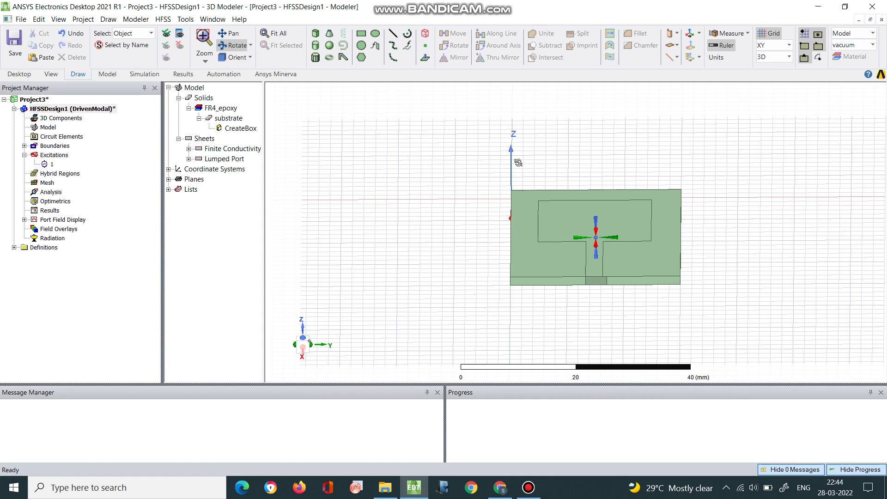
left_click(44, 165)
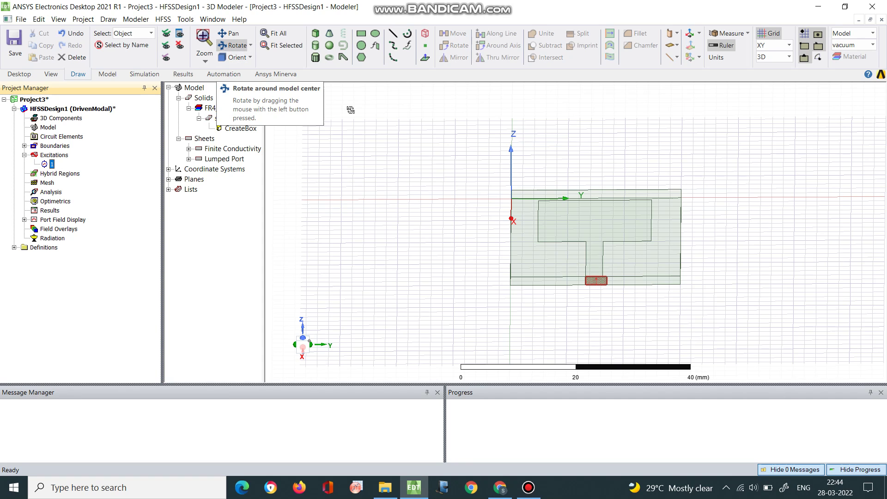
left_click(248, 47)
left_click(249, 57)
left_click(246, 69)
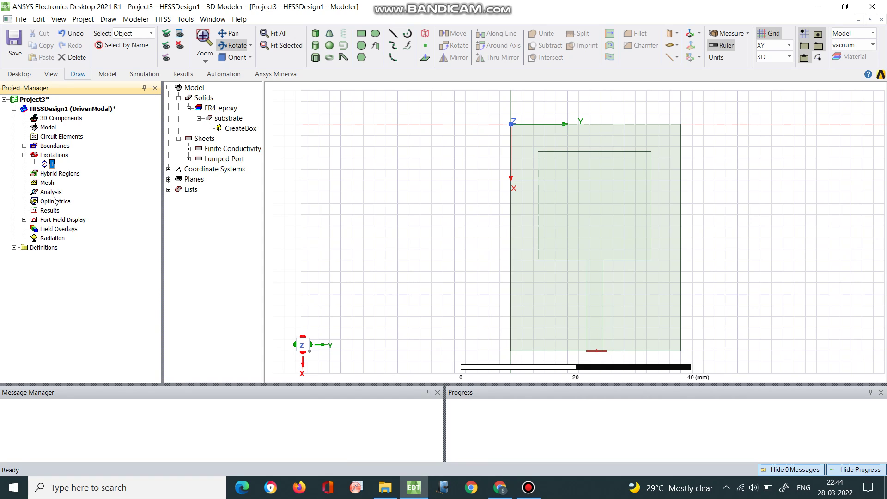
left_click(55, 193)
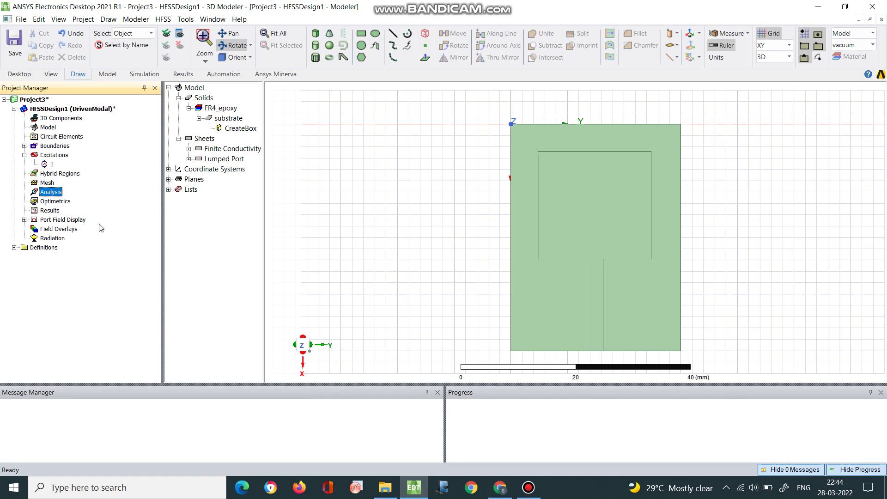
right_click(59, 194)
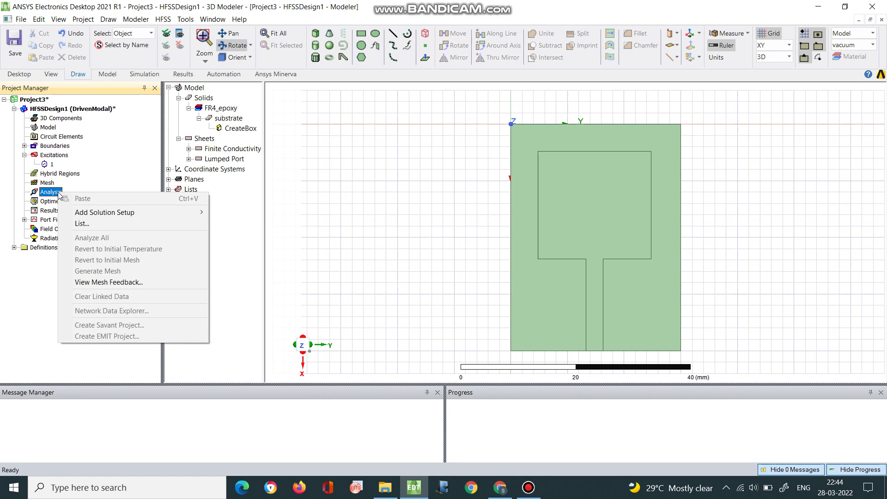
mouse_move(69, 213)
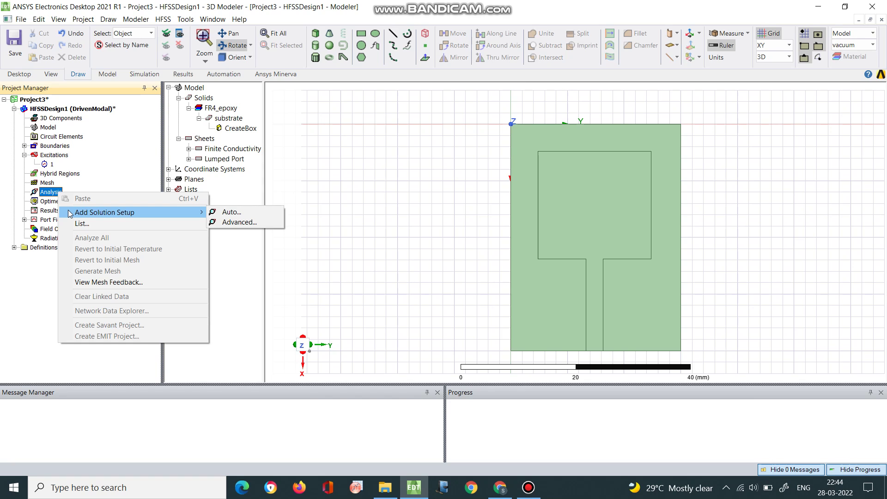
left_click(231, 212)
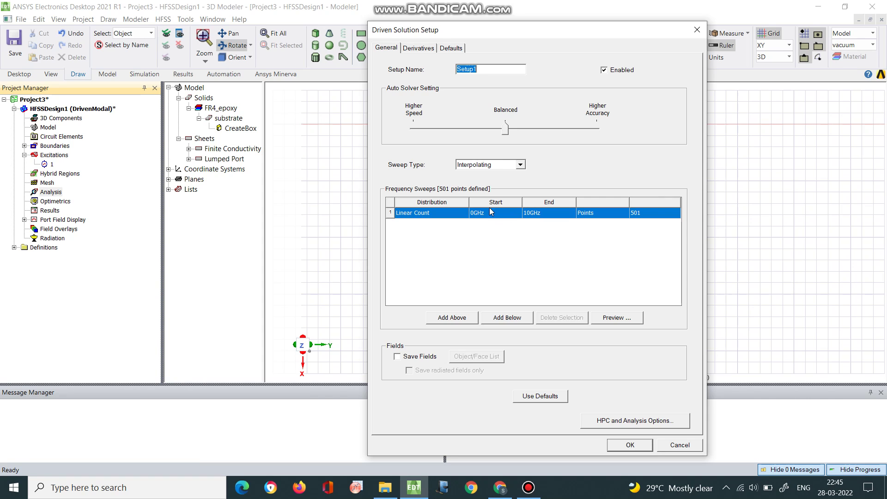
left_click(520, 166)
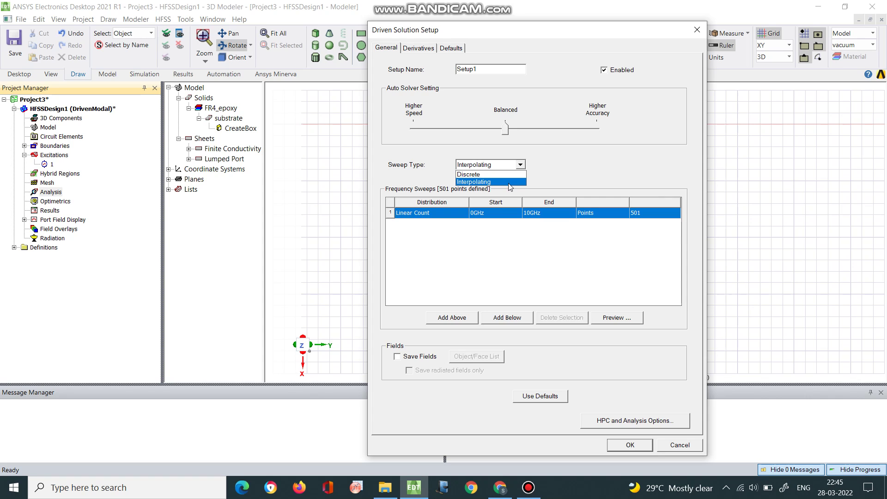
left_click(475, 214)
left_click(476, 214)
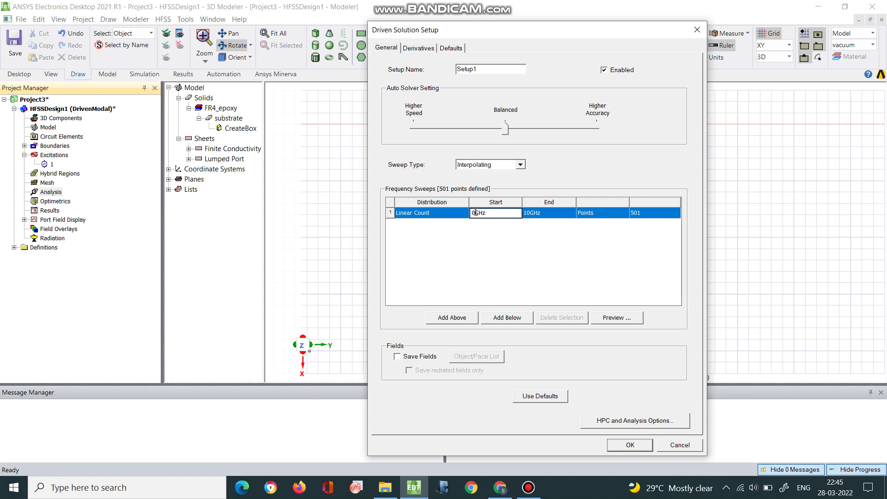
key("BackSpace")
type("1")
left_click(538, 237)
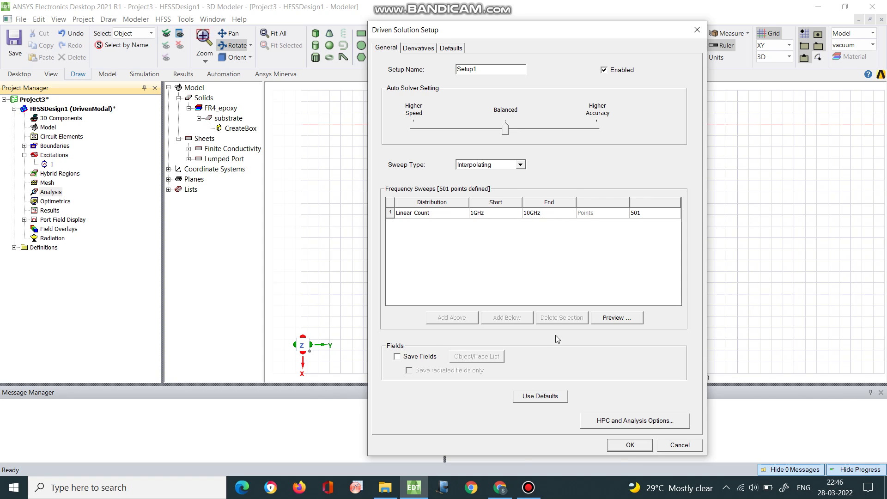
left_click(678, 445)
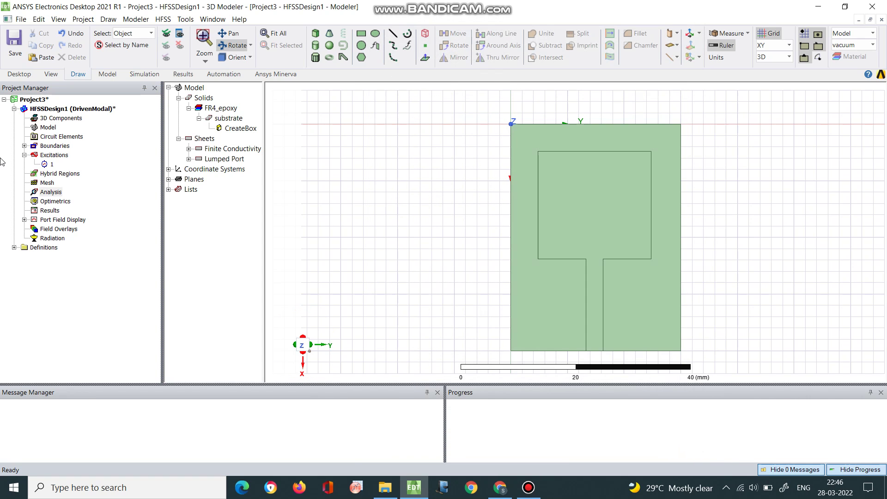
Add an advanced solution setup to the analysis with a single solution frequency of 3 GHz
right_click(42, 194)
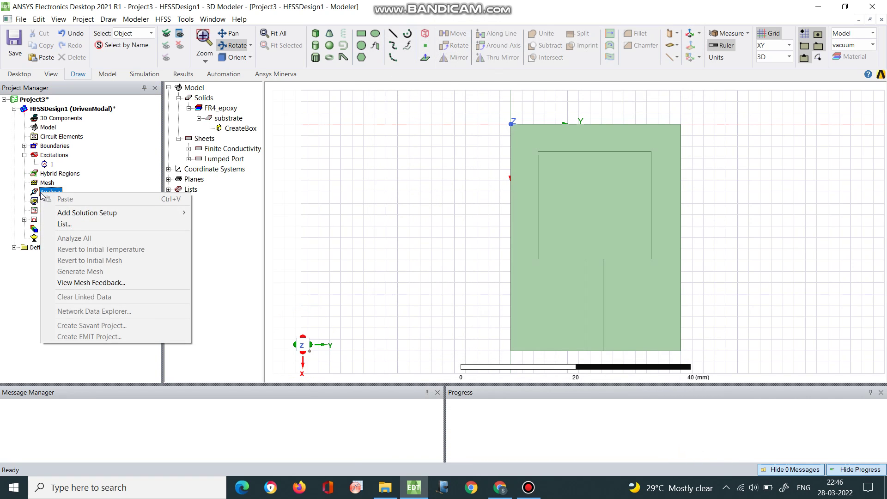
mouse_move(116, 213)
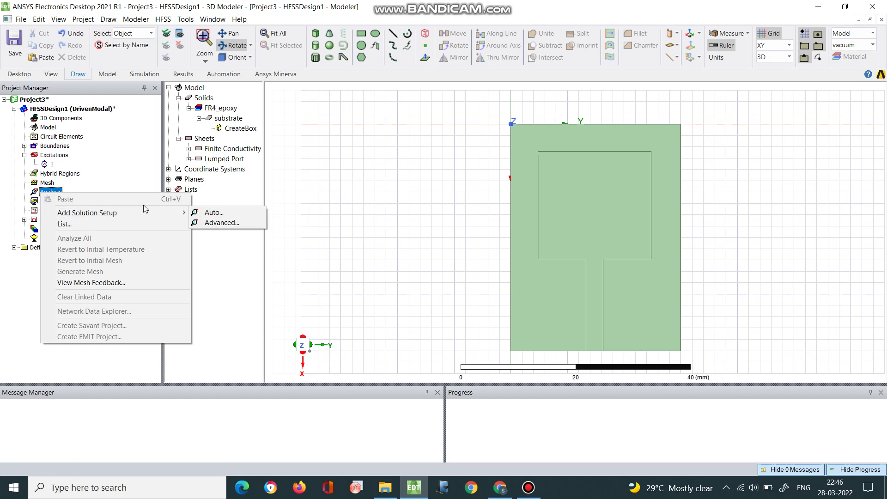
left_click(218, 223)
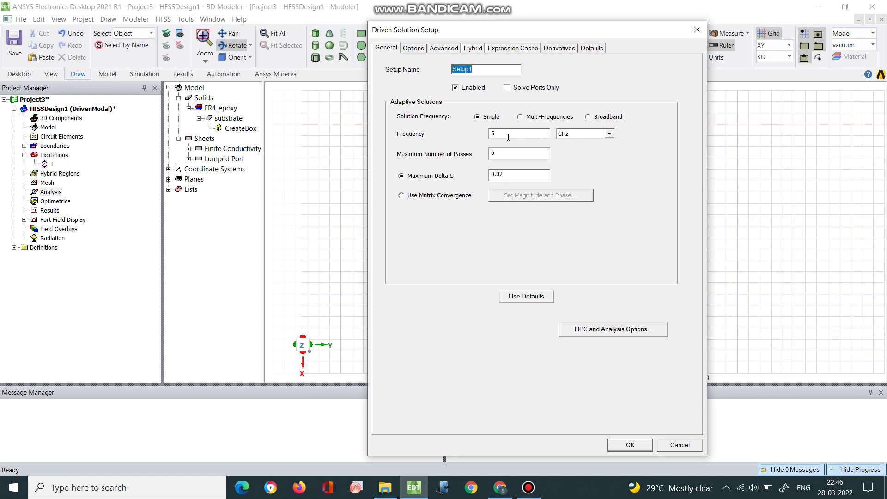
left_click(504, 137)
key("BackSpace")
type("3")
left_click(629, 445)
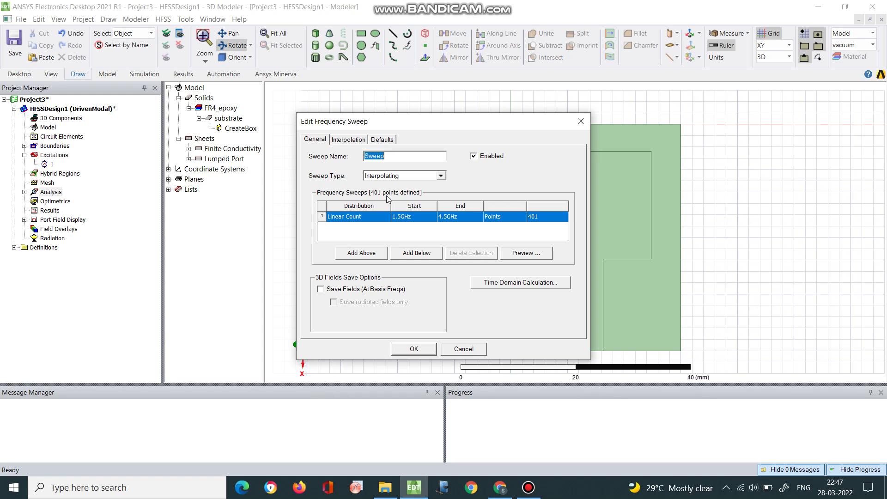
Define the setup's frequency sweep as Fast, starting at 1 GHz and ending at 5 GHz
left_click(445, 176)
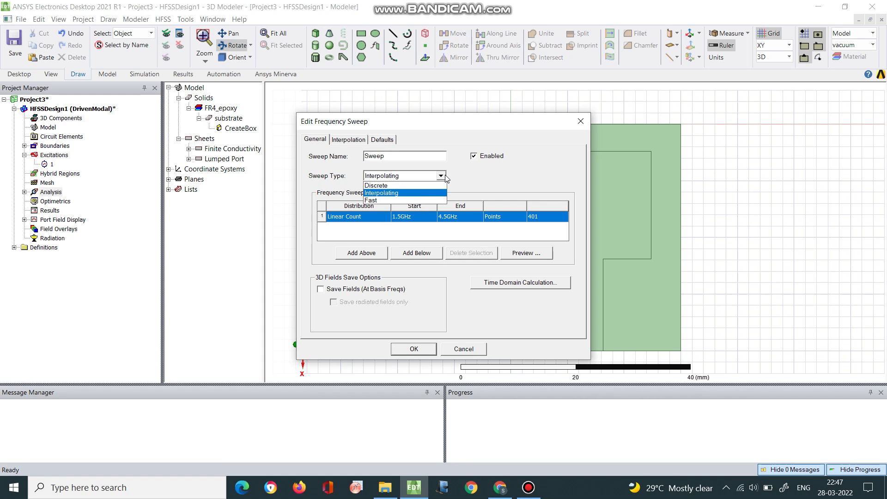
left_click(415, 200)
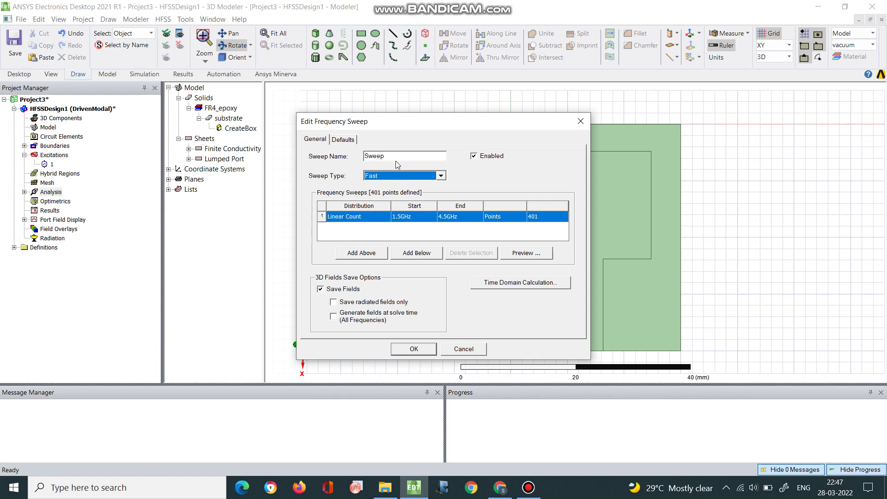
left_click(401, 217)
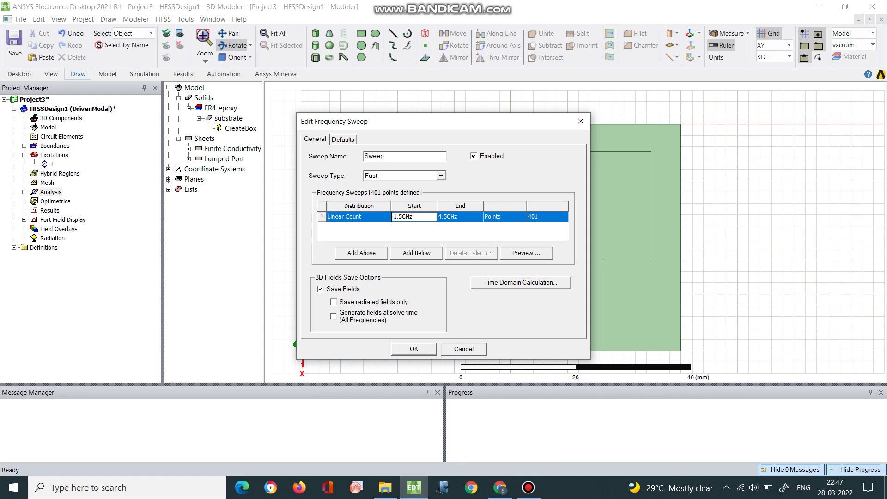
key("BackSpace")
key("Delete")
left_click(448, 217)
key("BackSpace")
key("BackSpace")
key("BackSpace")
type("5")
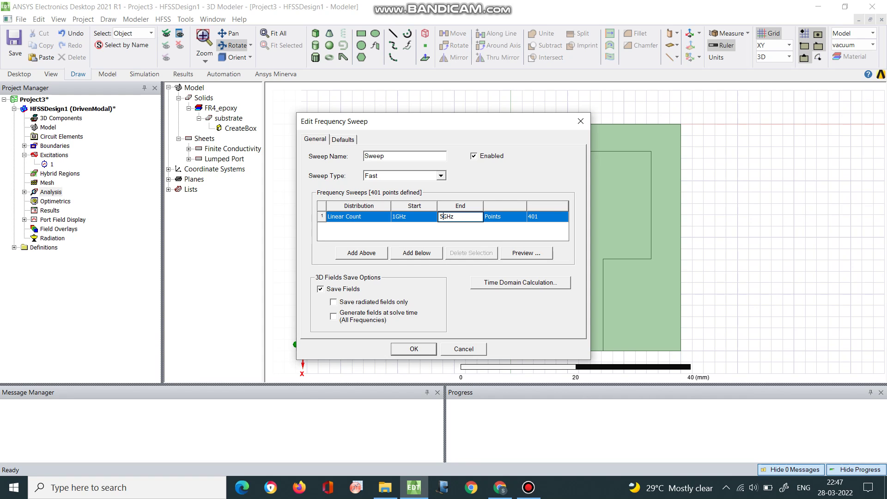
left_click(527, 233)
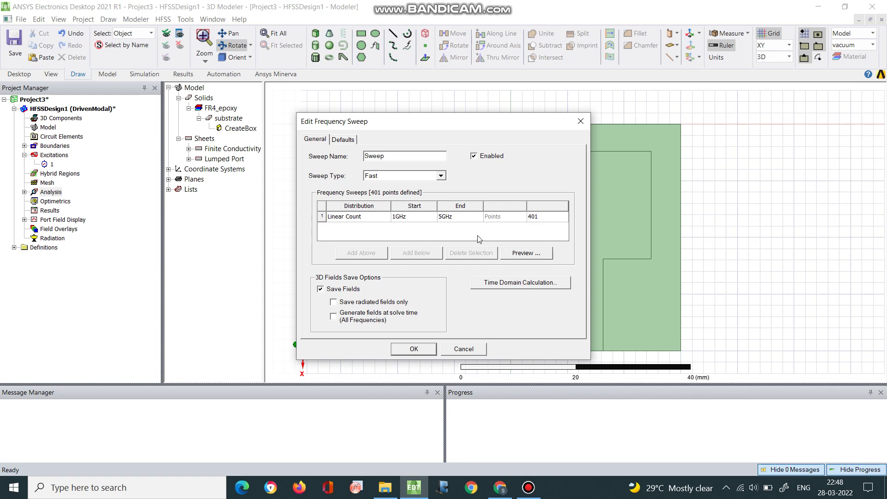
left_click(429, 351)
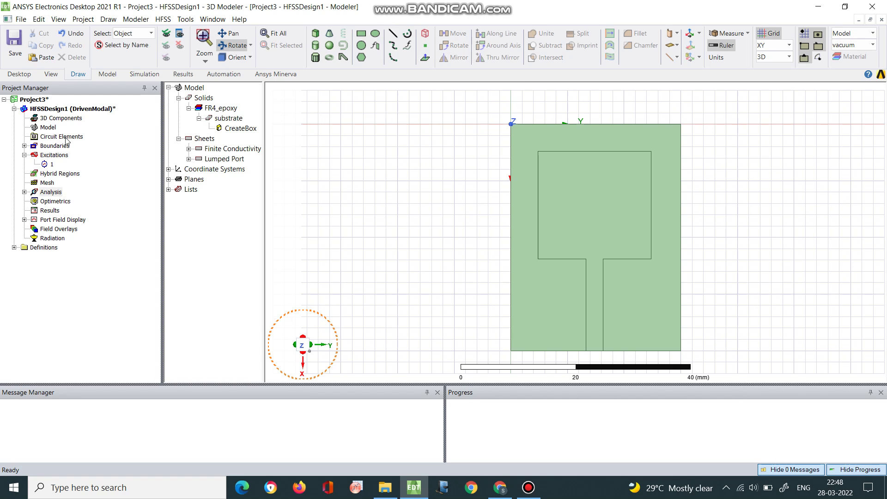
Run the validation check on the design and dismiss its report
left_click(161, 19)
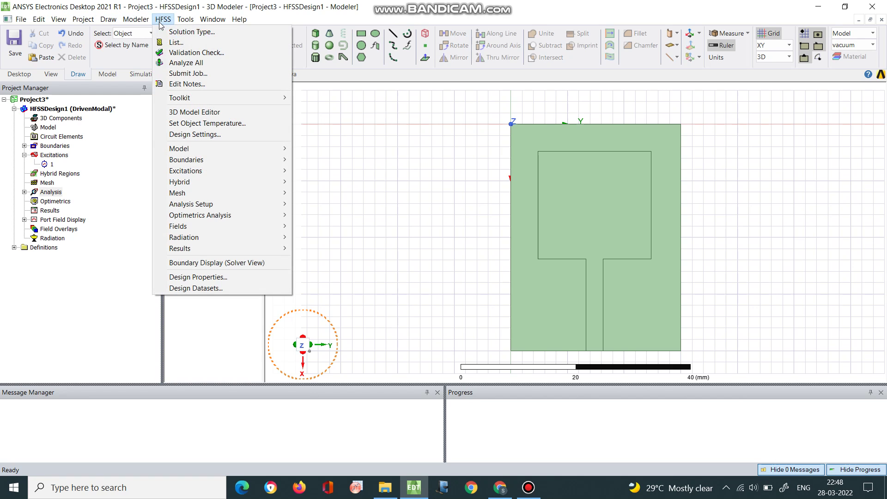
left_click(185, 52)
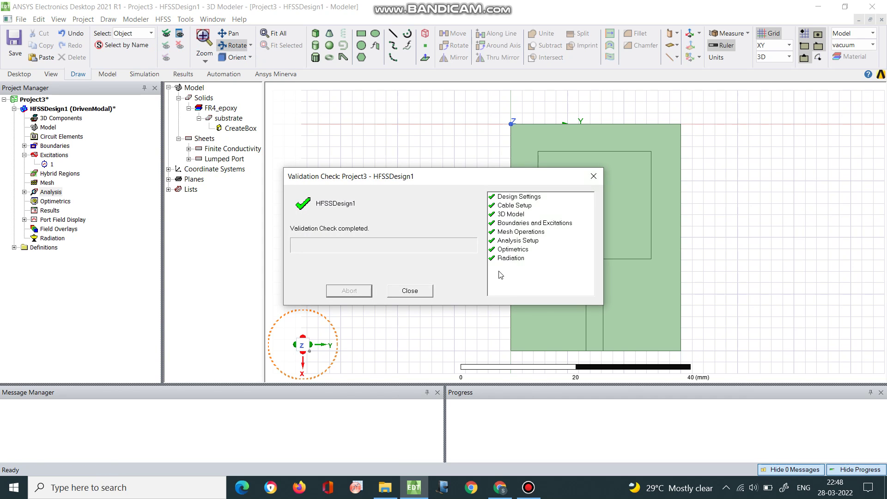
left_click(589, 180)
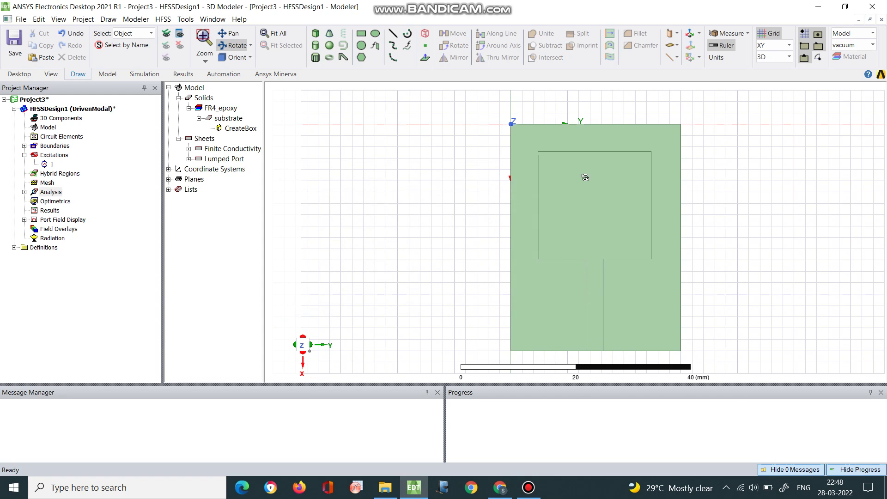
Run Analyze All, saving the project as trial_mwl in the Ansoft folder without overwriting the existing trial file
left_click(163, 20)
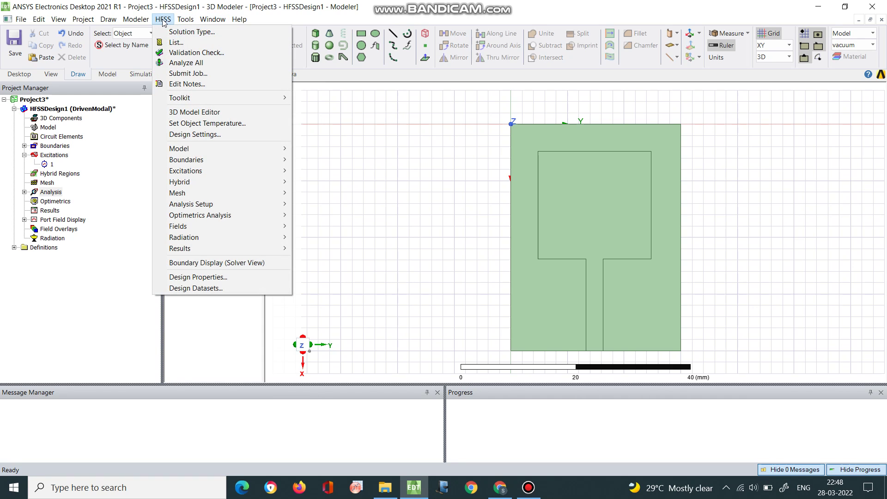
left_click(169, 63)
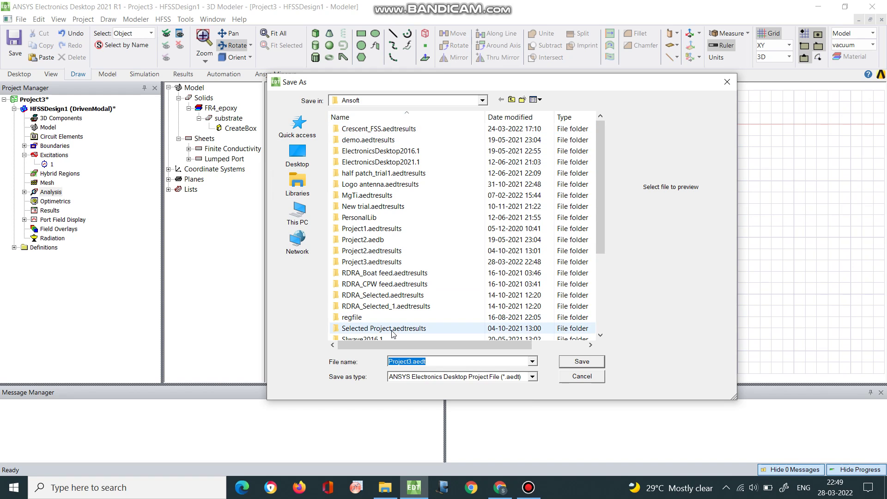
type("trial")
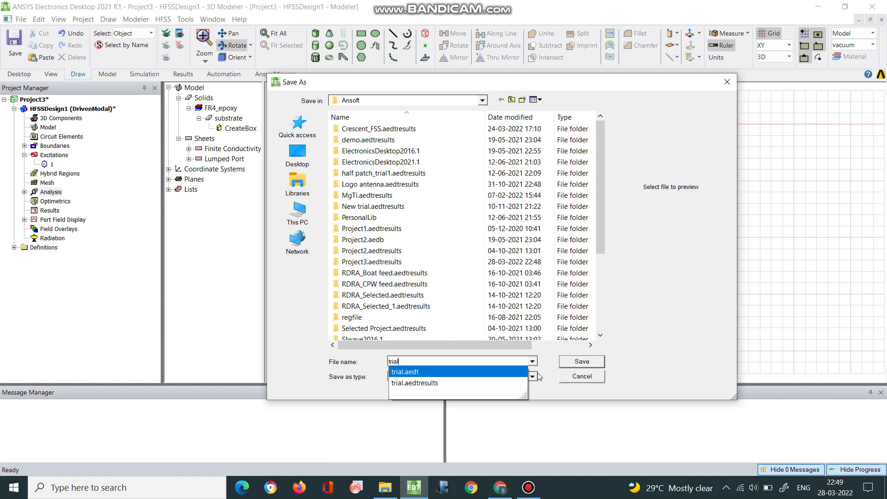
left_click(568, 363)
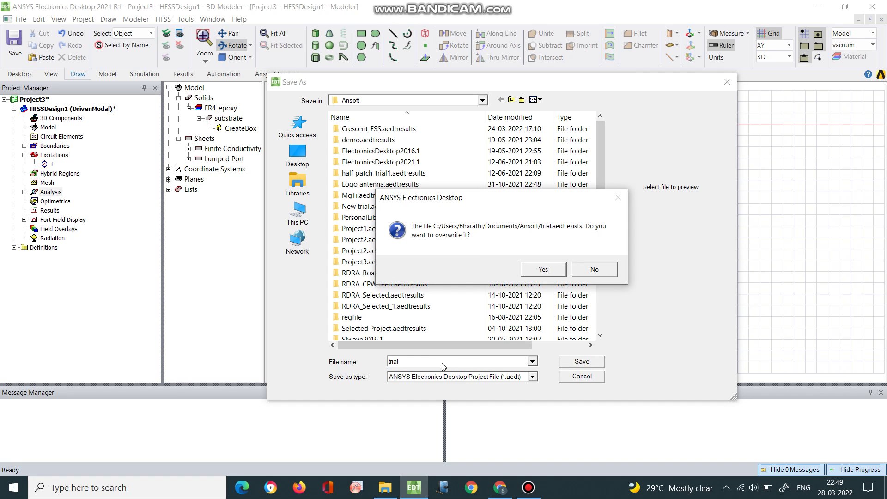
left_click(401, 361)
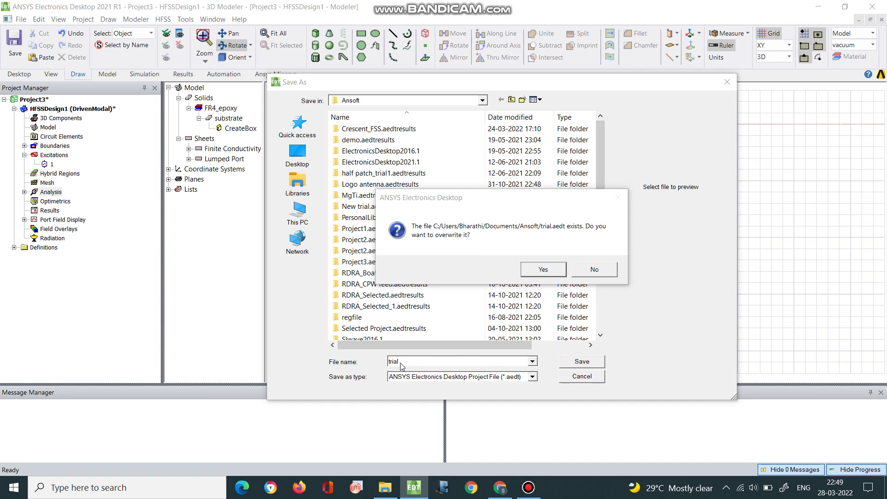
left_click(597, 269)
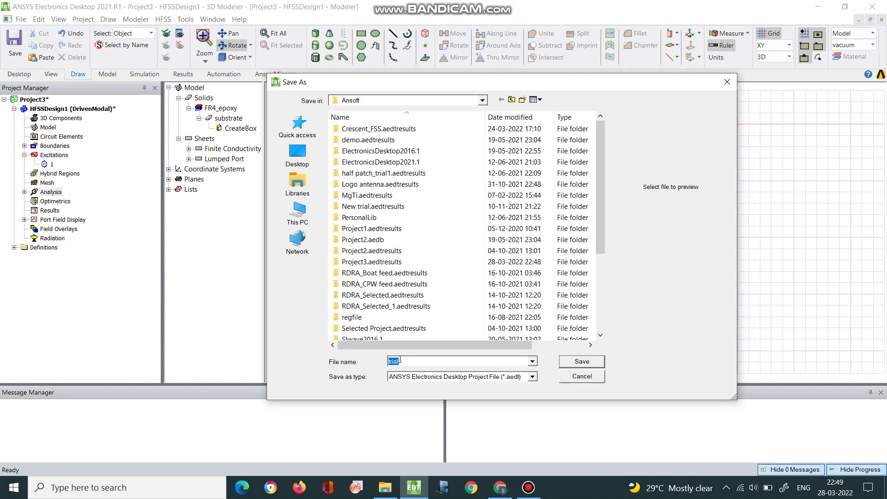
left_click(402, 360)
type("_mwl")
left_click(566, 361)
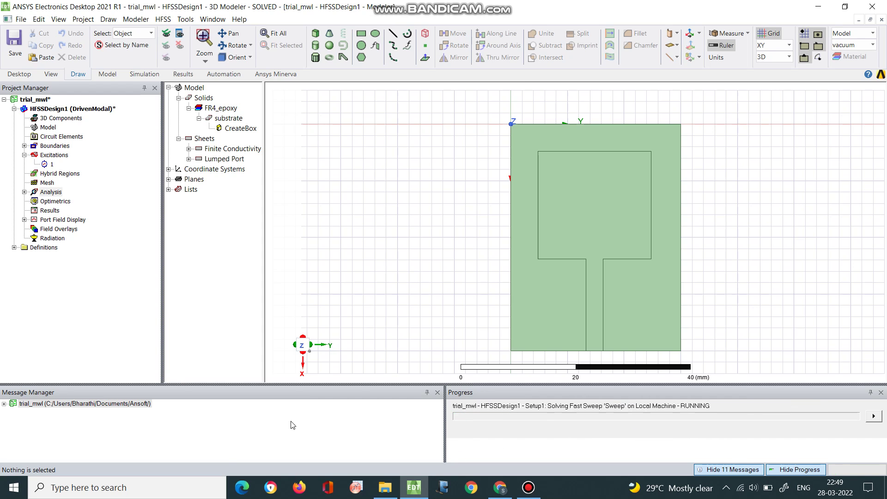
Expand the project's and design's simulation messages and read them through to the last entry
left_click(5, 405)
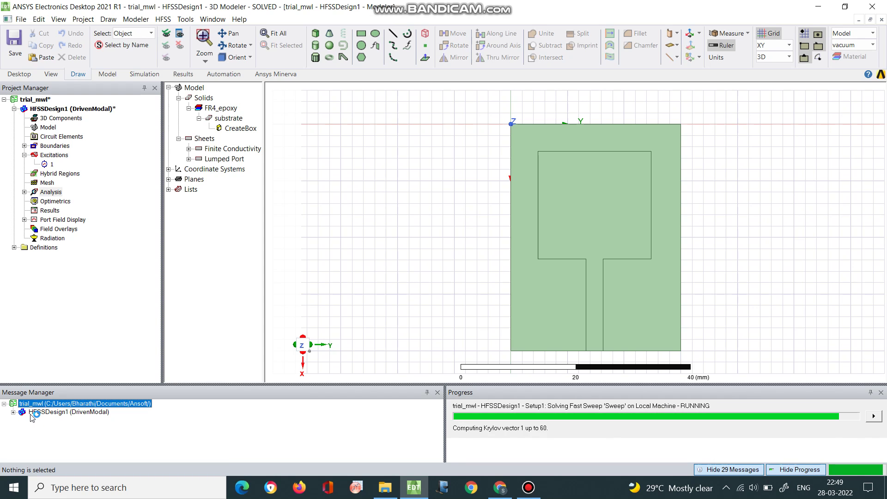
left_click(13, 412)
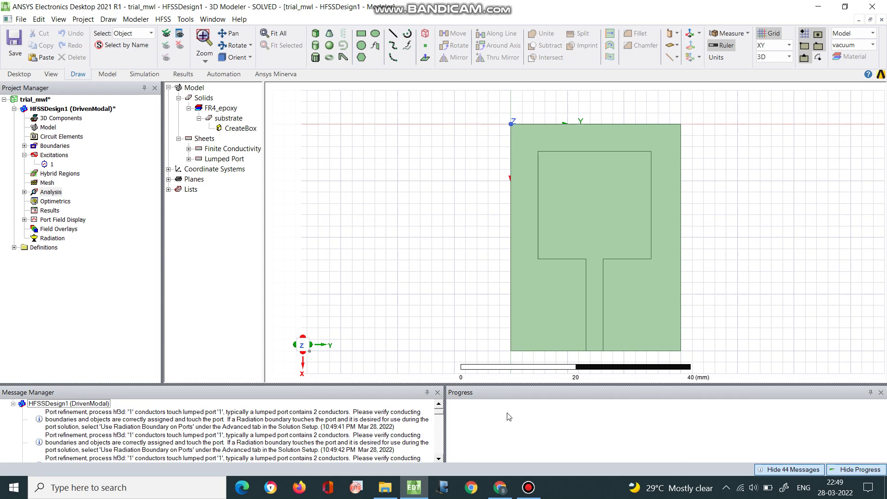
left_click(448, 430)
scroll(16, 401, "down", 5)
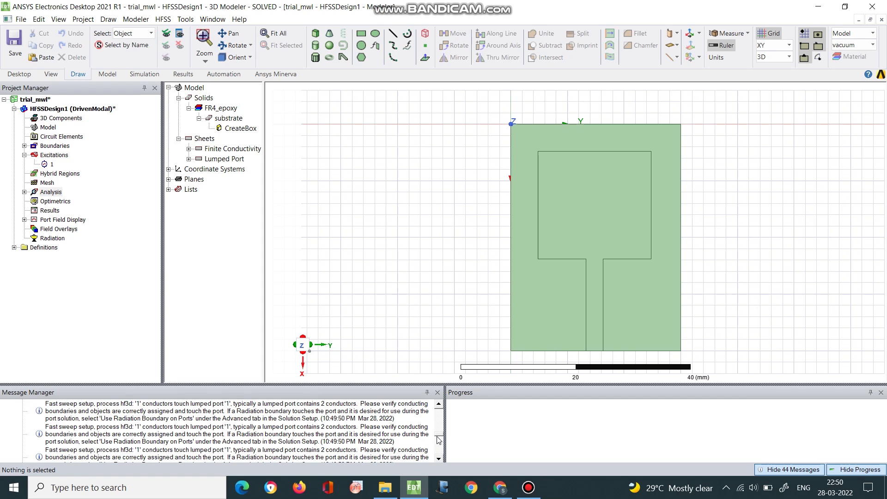
left_click_drag(437, 434, 437, 454)
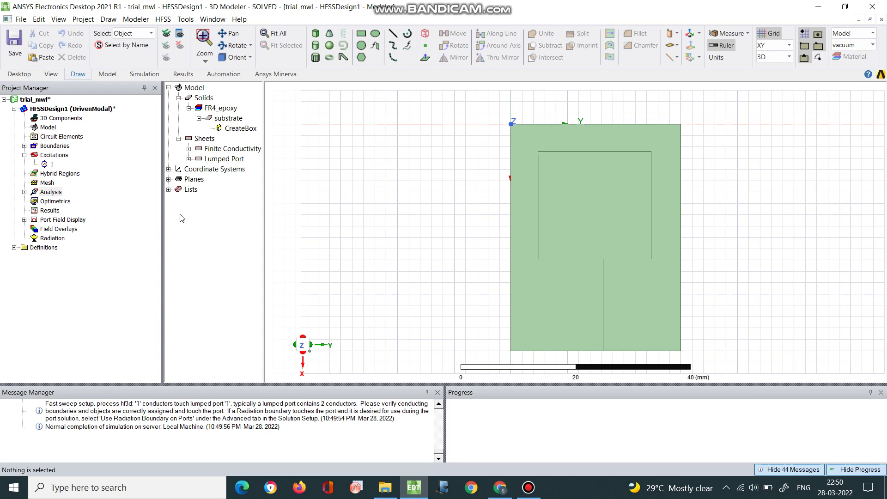
mouse_move(518, 496)
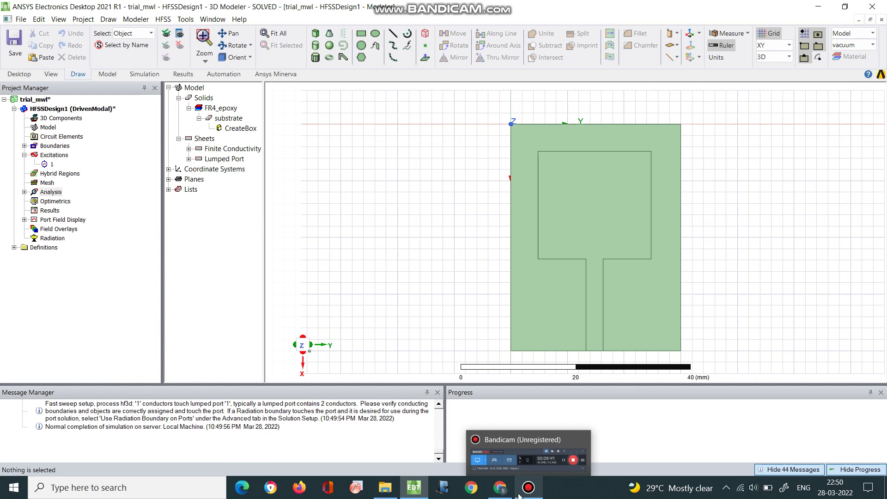